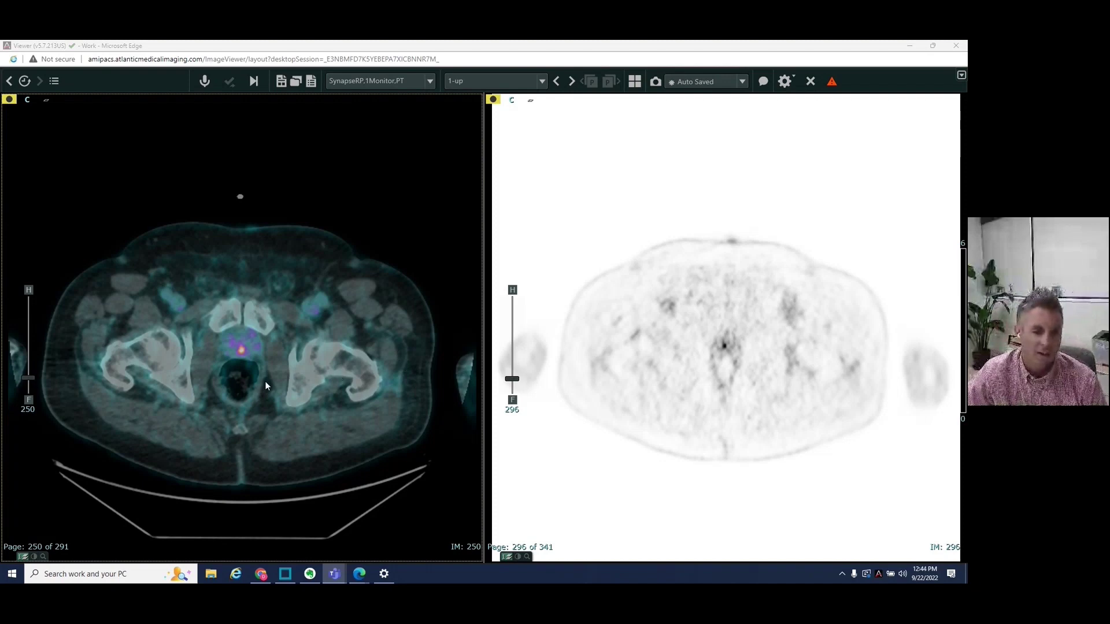
- Scroll the linked fused and PET viewports to fused image 249 and PET 295 in the low pelvis
scroll(266, 381, "up", 1)
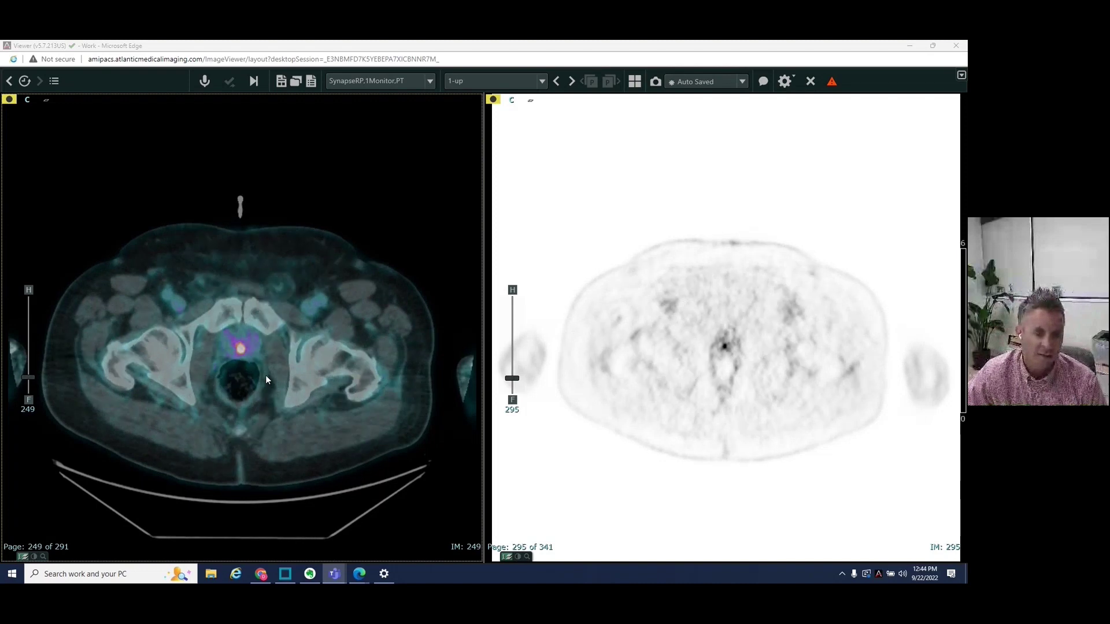
- Scroll the linked fused and PET viewports upward out of the low pelvis
scroll(265, 371, "up", 6)
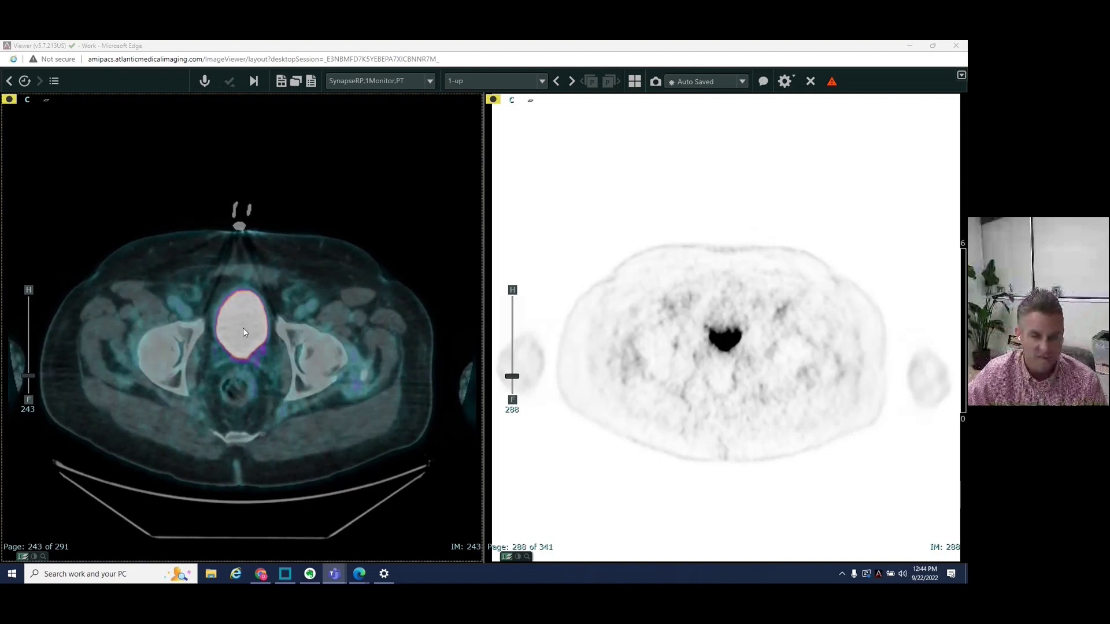
scroll(245, 334, "up", 1)
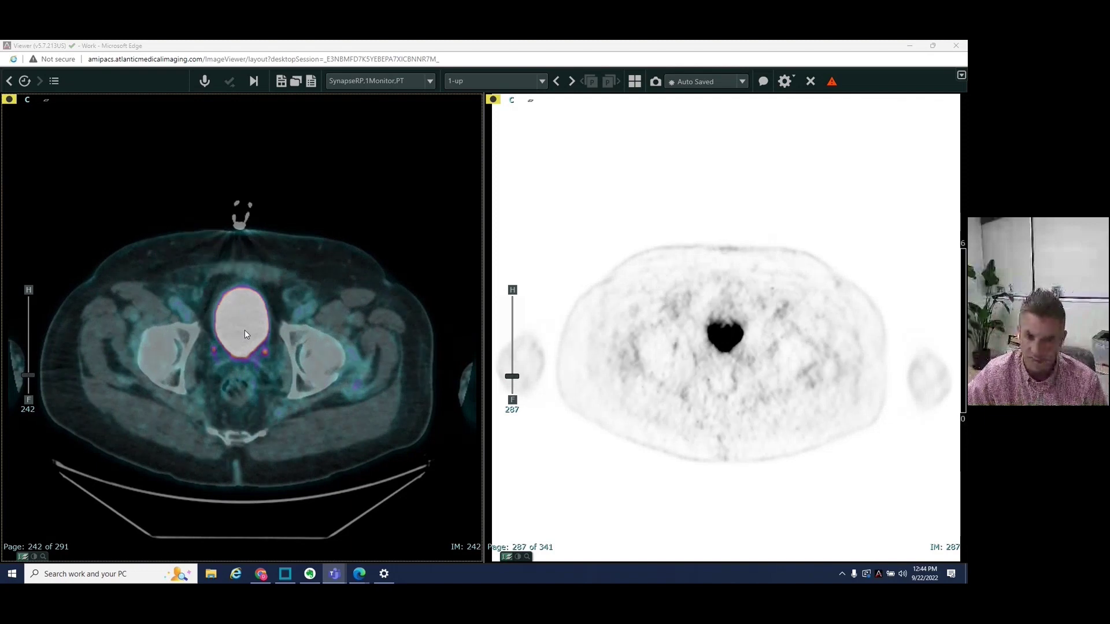
scroll(245, 332, "up", 3)
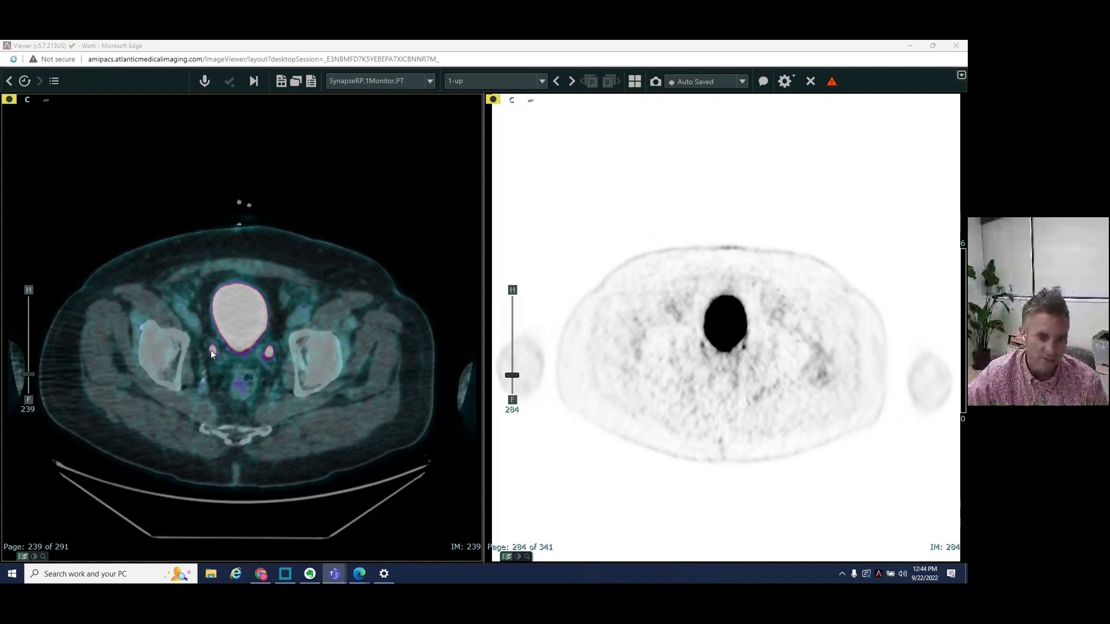
scroll(268, 356, "up", 3)
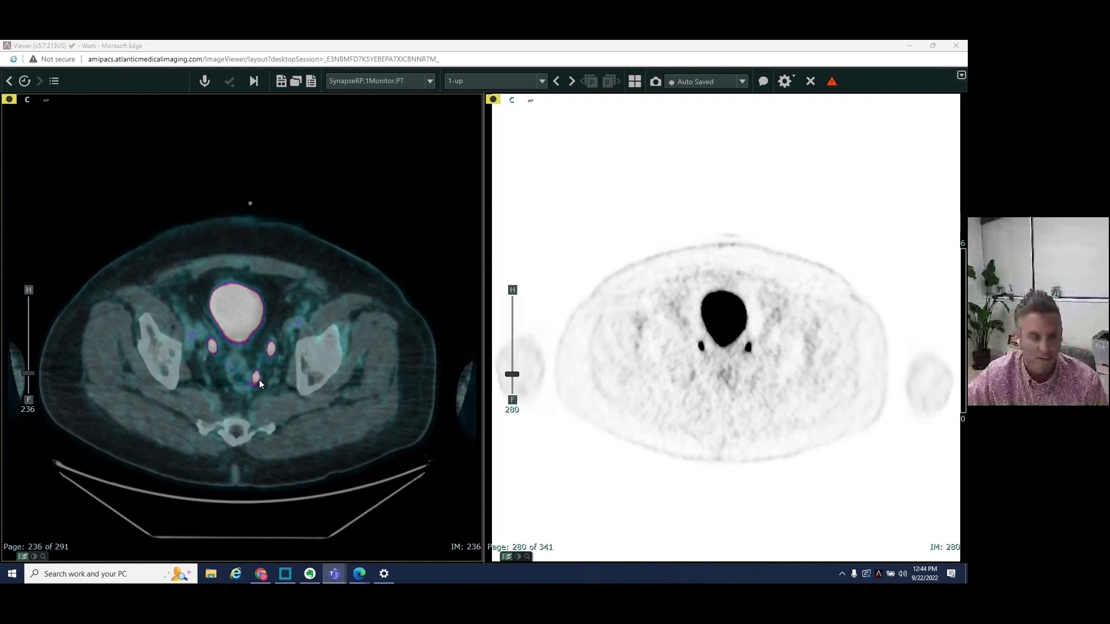
- Make the PET pane active and page up, ending at fused image 117 and PET 138
left_click(756, 424)
scroll(756, 424, "up", 4)
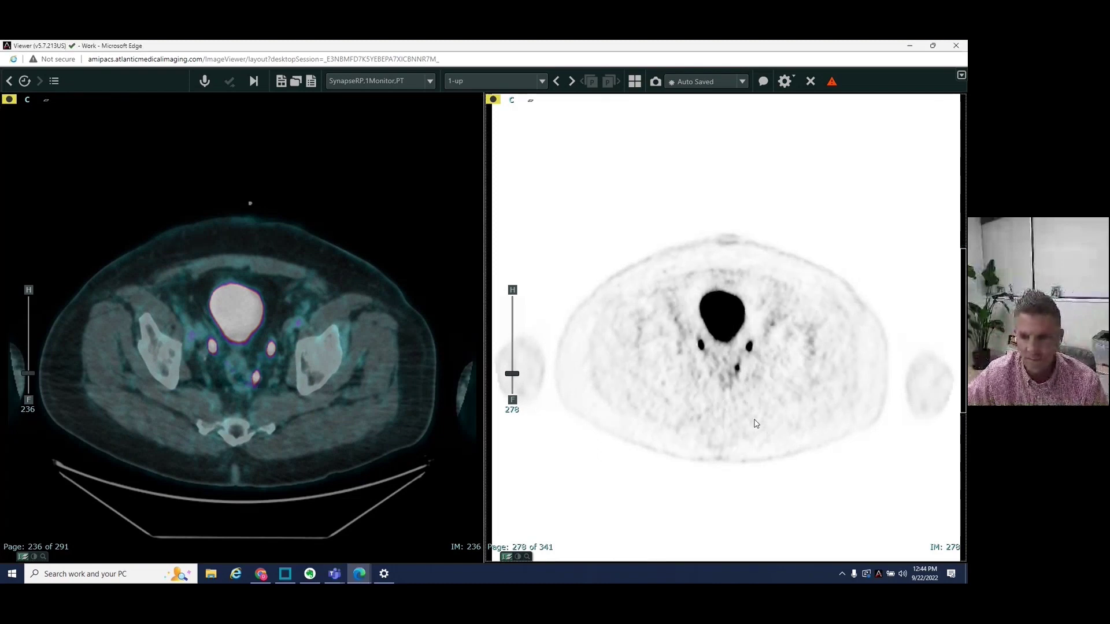
scroll(755, 419, "down", 1)
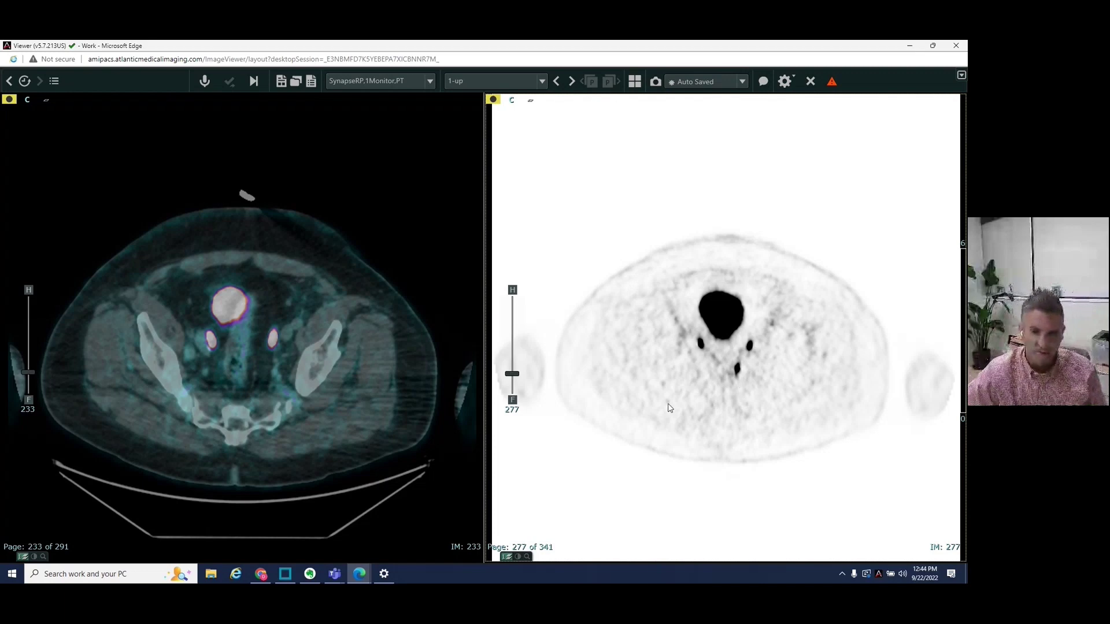
scroll(715, 404, "up", 2)
scroll(716, 406, "up", 7)
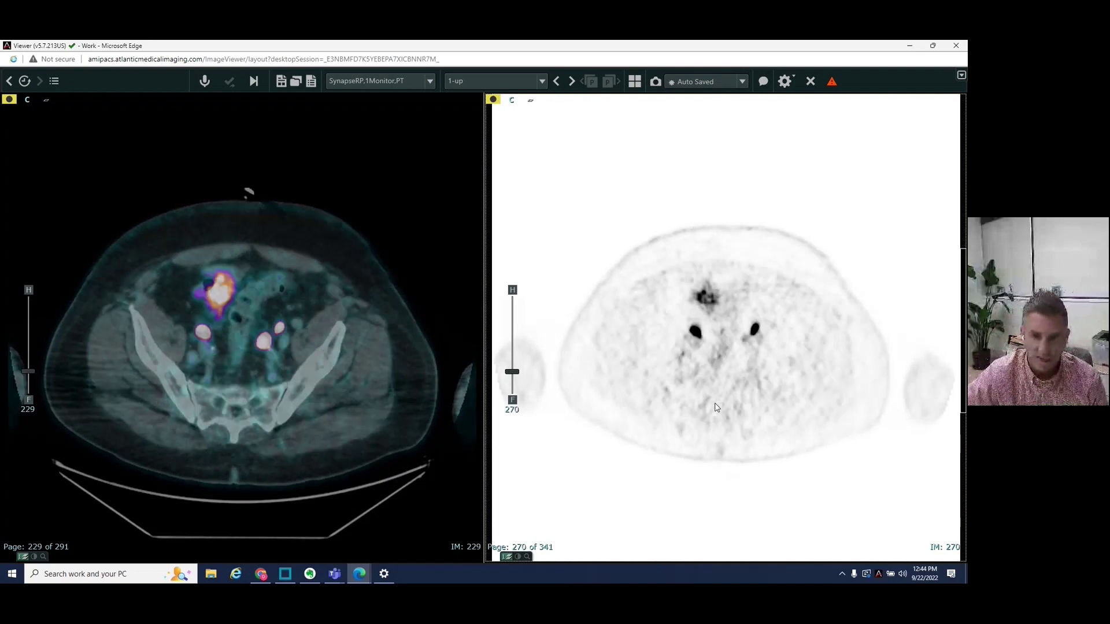
scroll(716, 408, "up", 2)
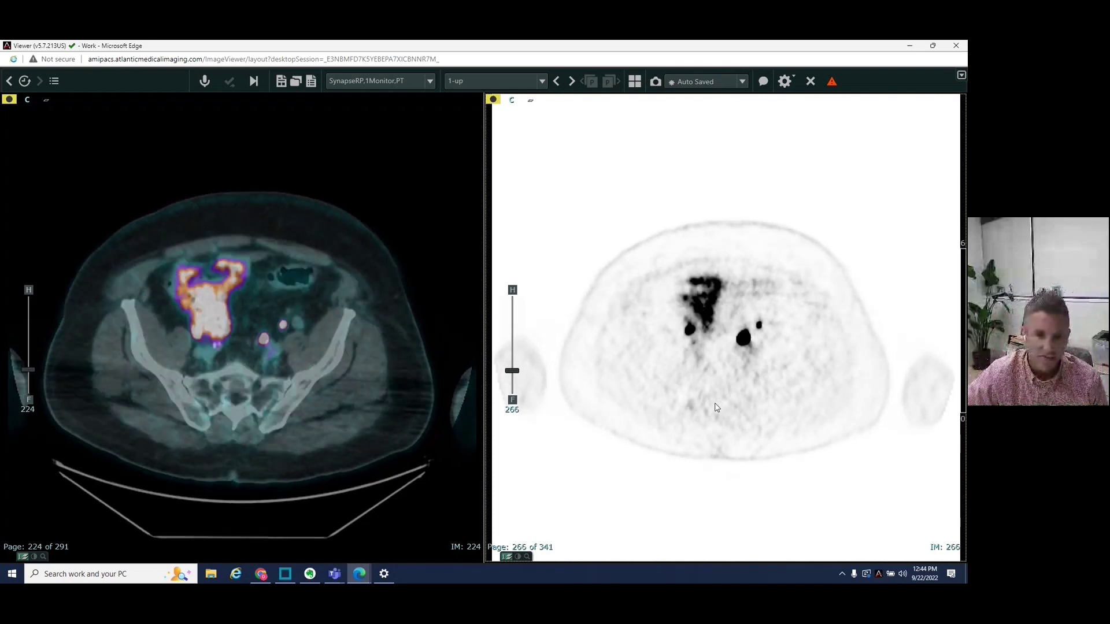
scroll(379, 384, "down", 2)
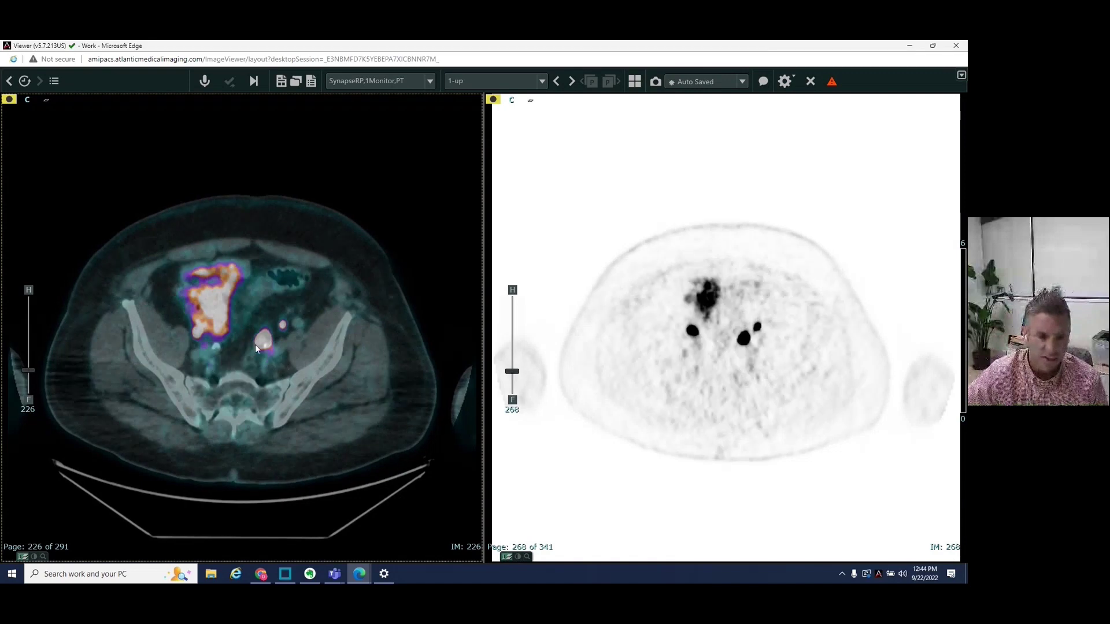
scroll(256, 348, "down", 1)
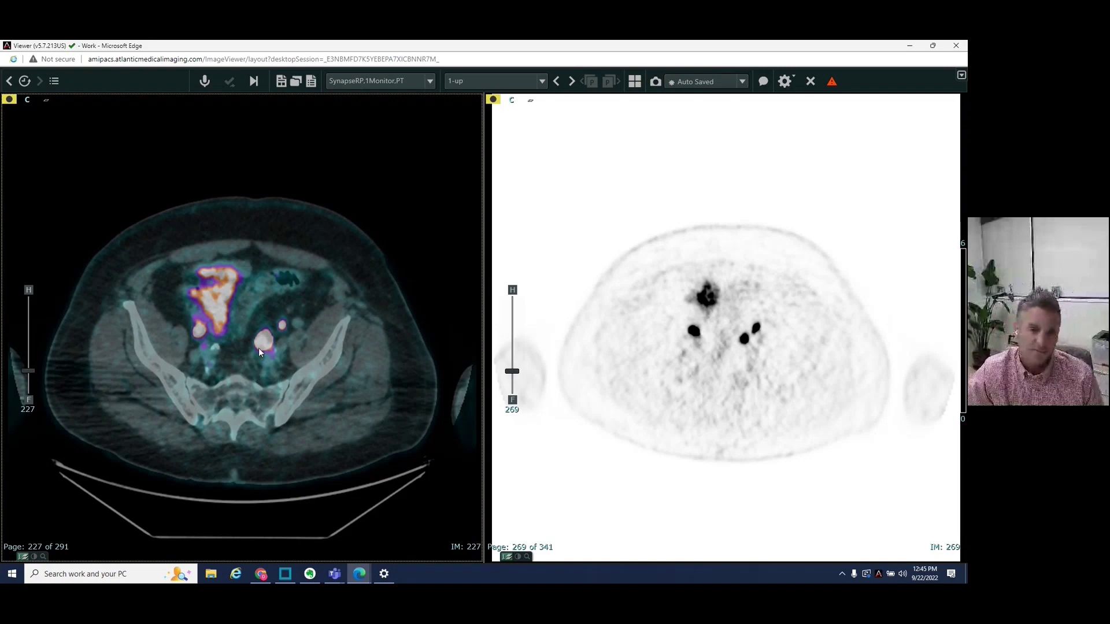
scroll(255, 375, "up", 20)
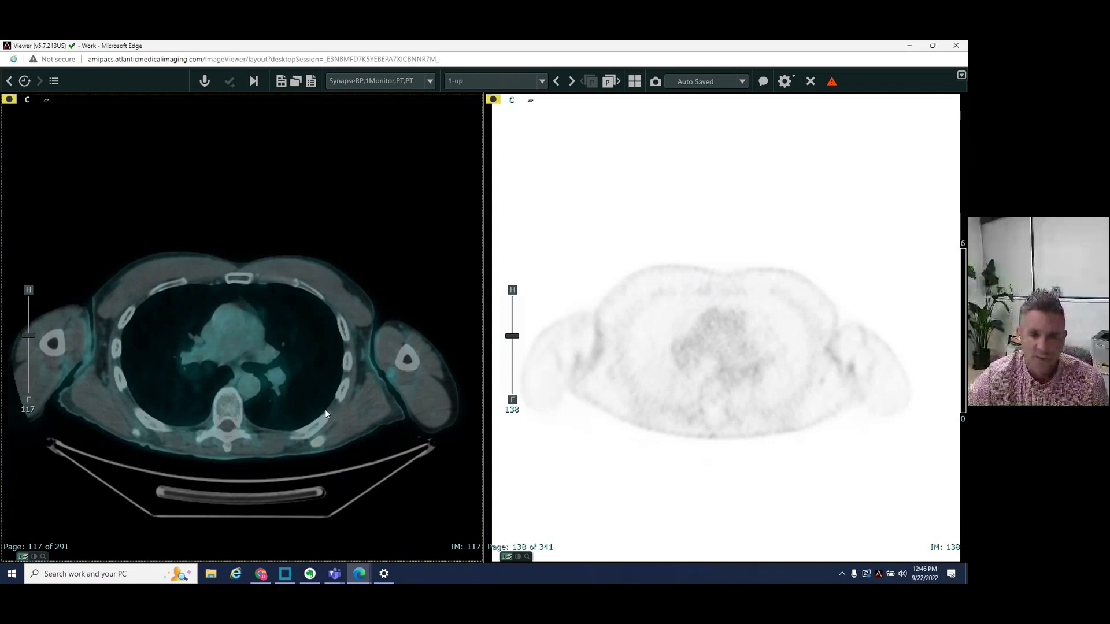
- Scroll up to shoulder level, then settle on fused image 109 with PET 122 beside the spine
scroll(379, 429, "up", 20)
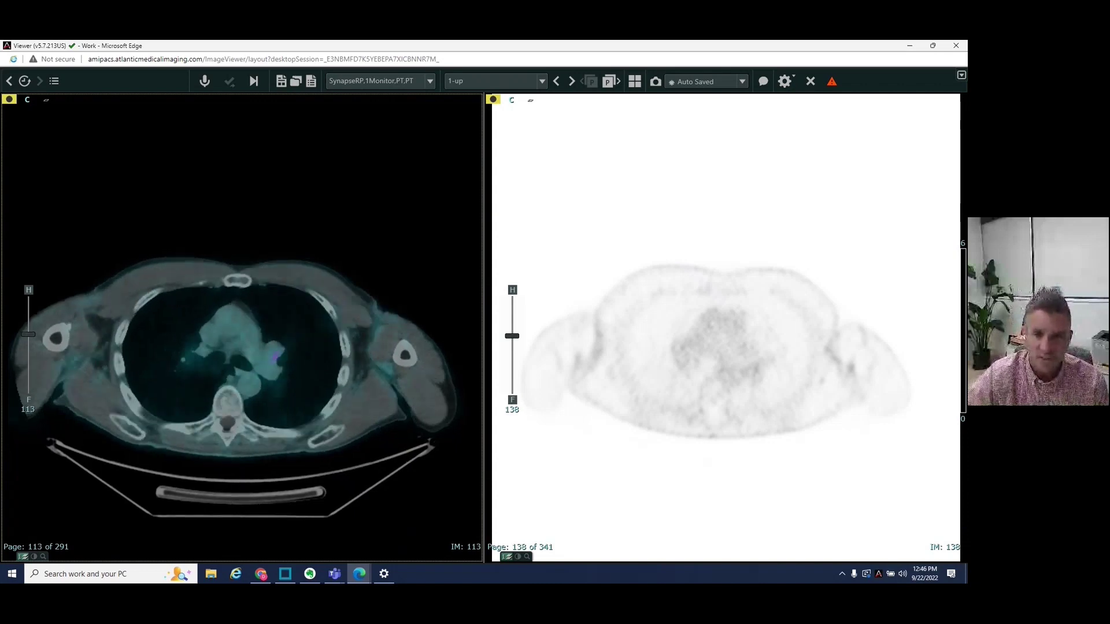
scroll(371, 439, "up", 1)
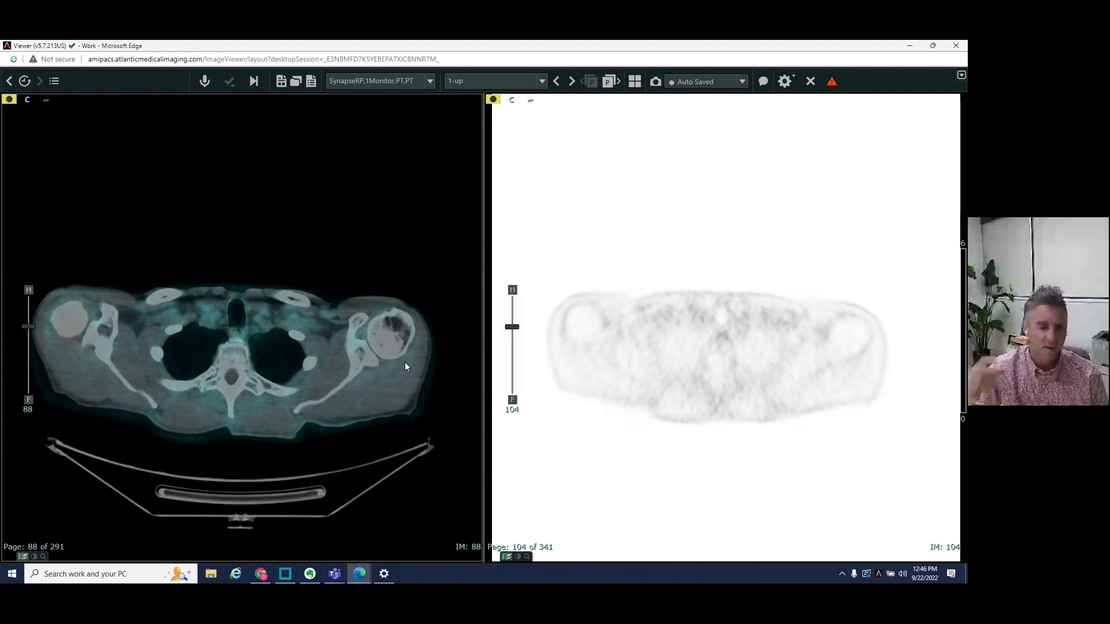
scroll(395, 319, "down", 5)
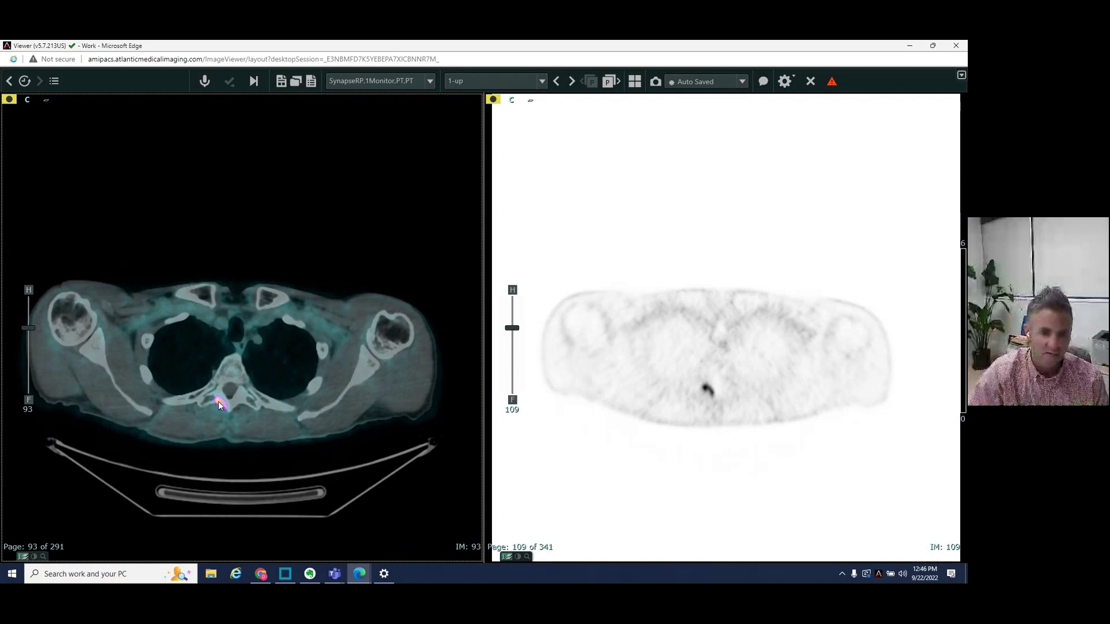
scroll(263, 421, "down", 4)
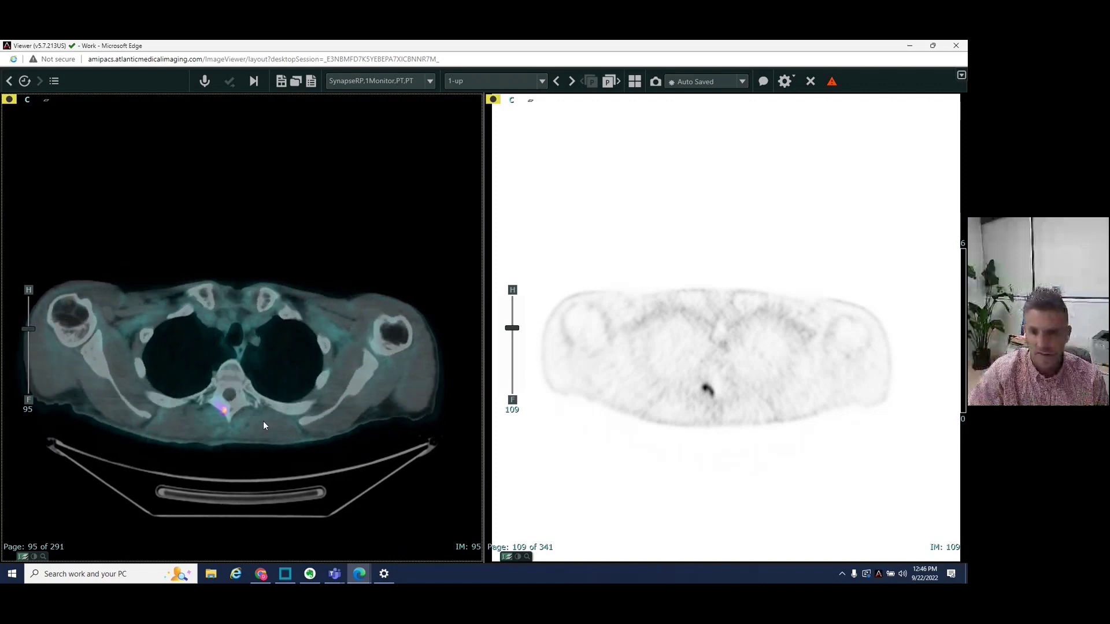
scroll(268, 414, "up", 1)
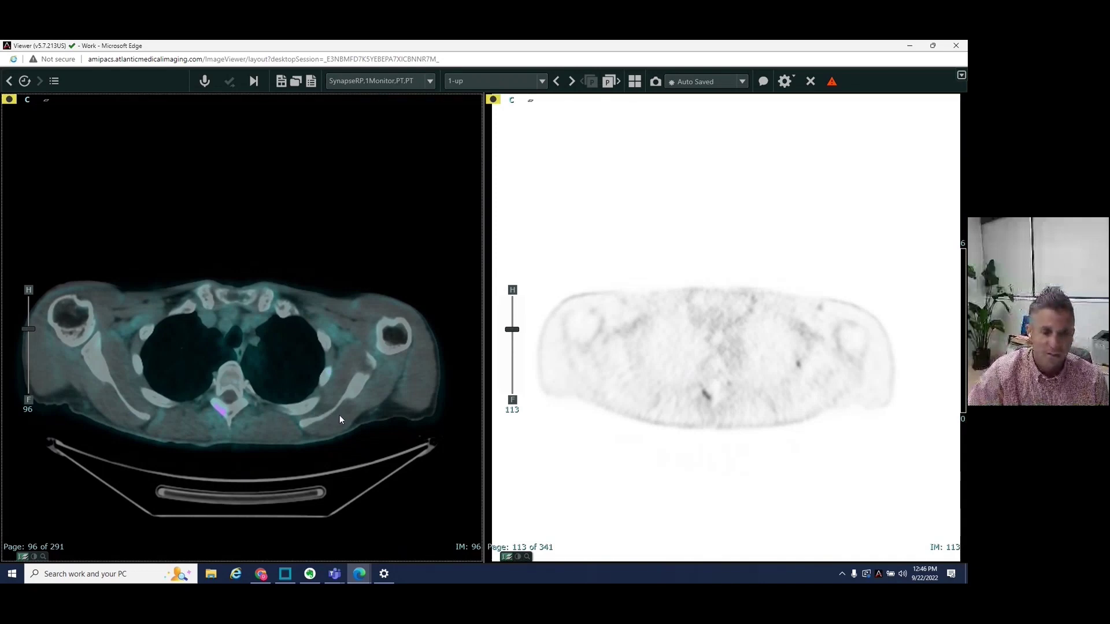
scroll(339, 416, "down", 13)
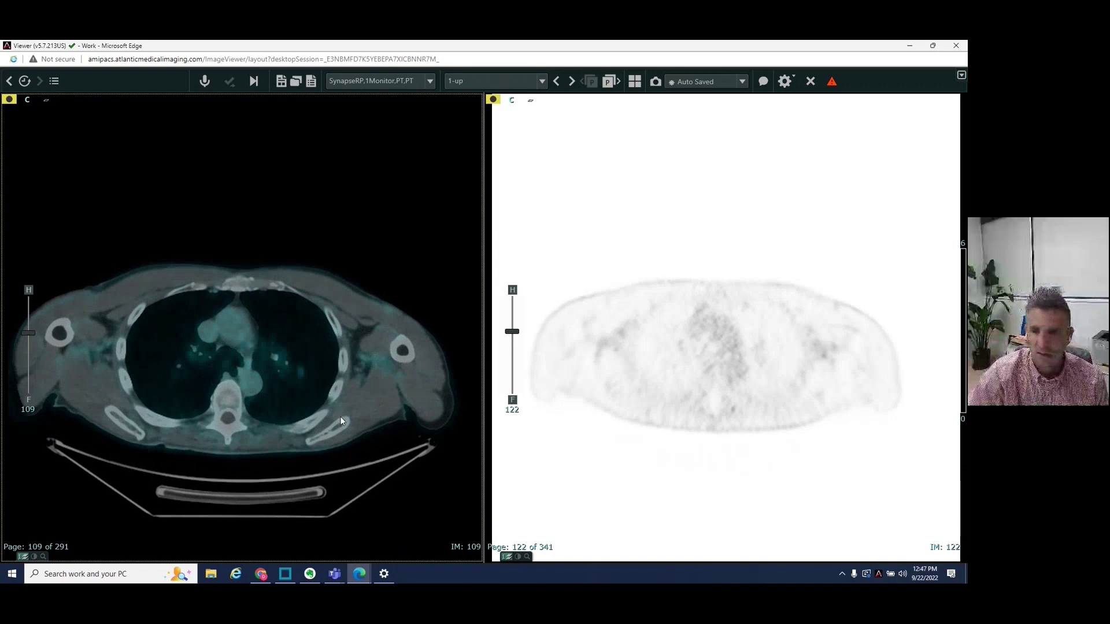
- Page the linked studies down through the thorax to heart level, fused image 138 and PET 155
scroll(340, 417, "up", 1)
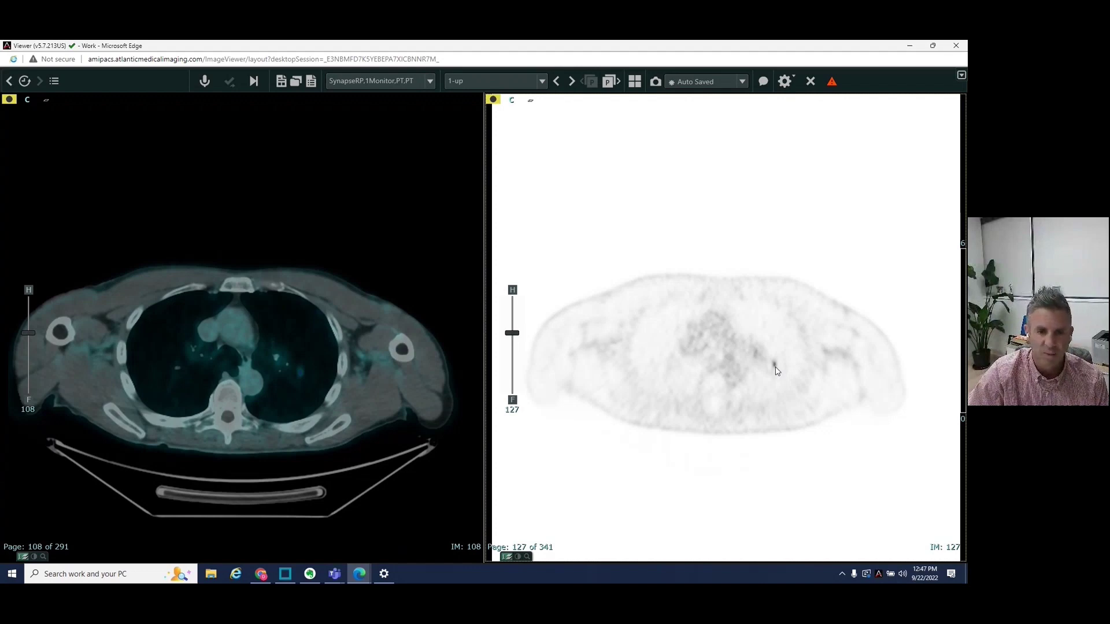
scroll(316, 376, "down", 4)
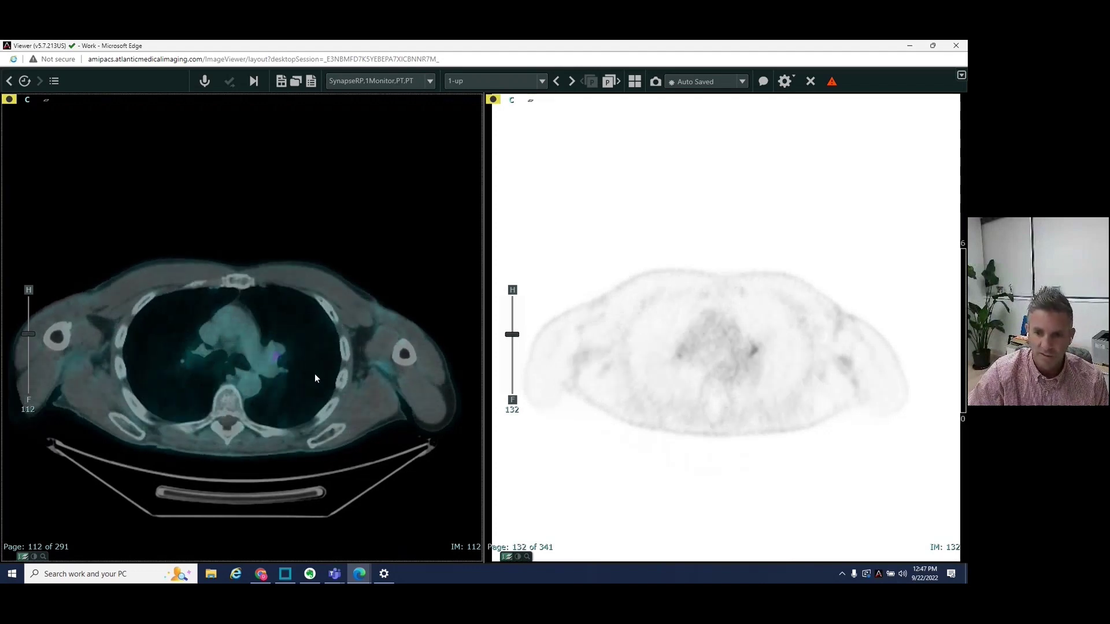
scroll(315, 375, "down", 7)
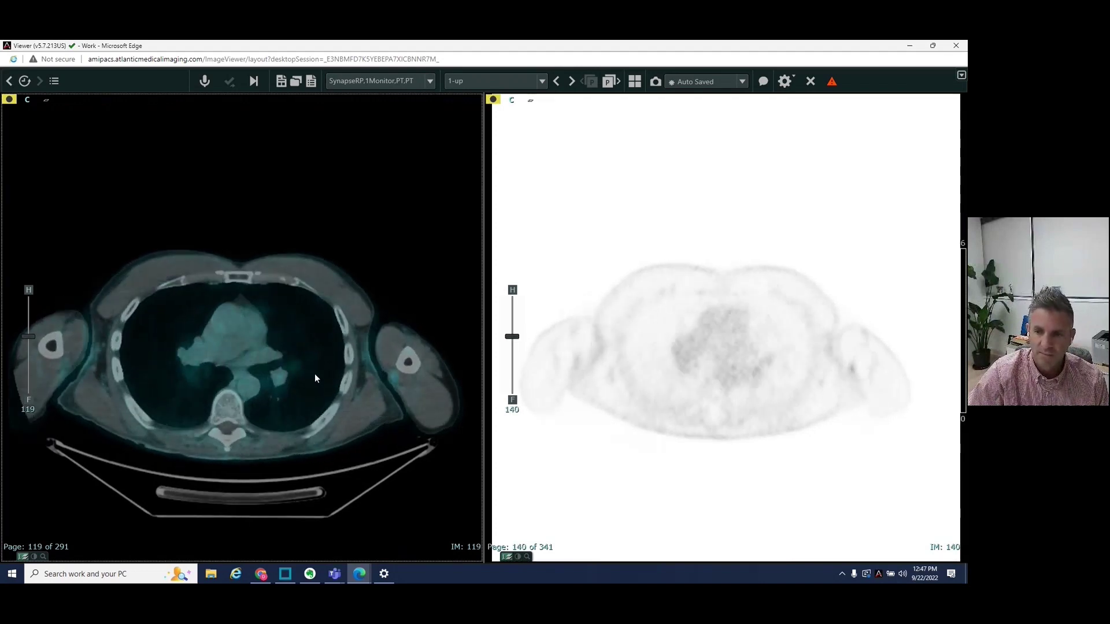
scroll(315, 376, "down", 7)
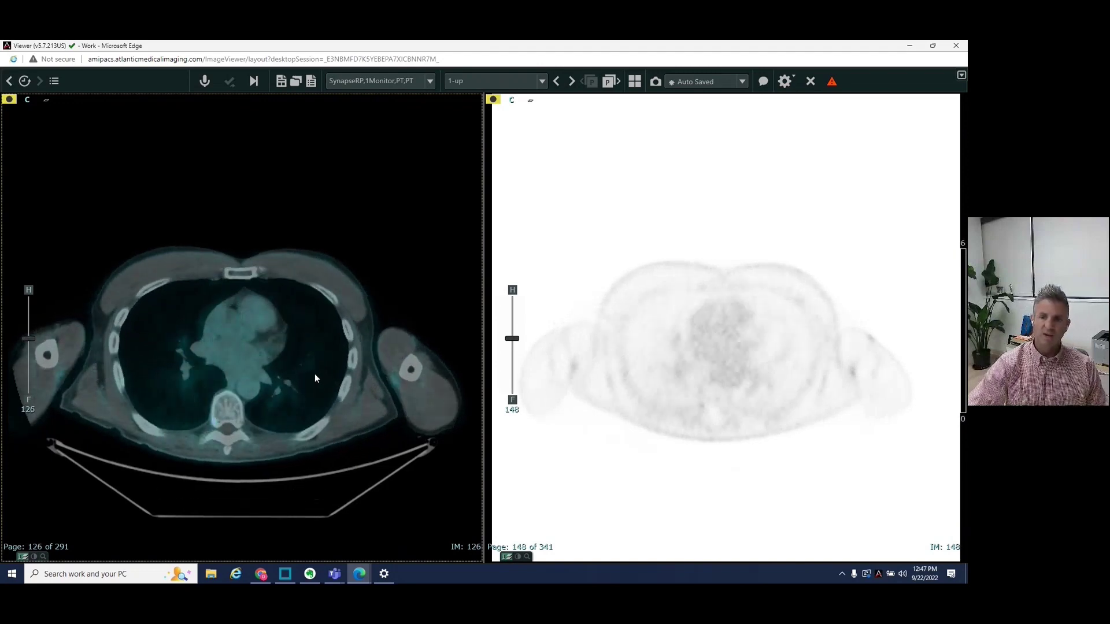
scroll(315, 377, "down", 8)
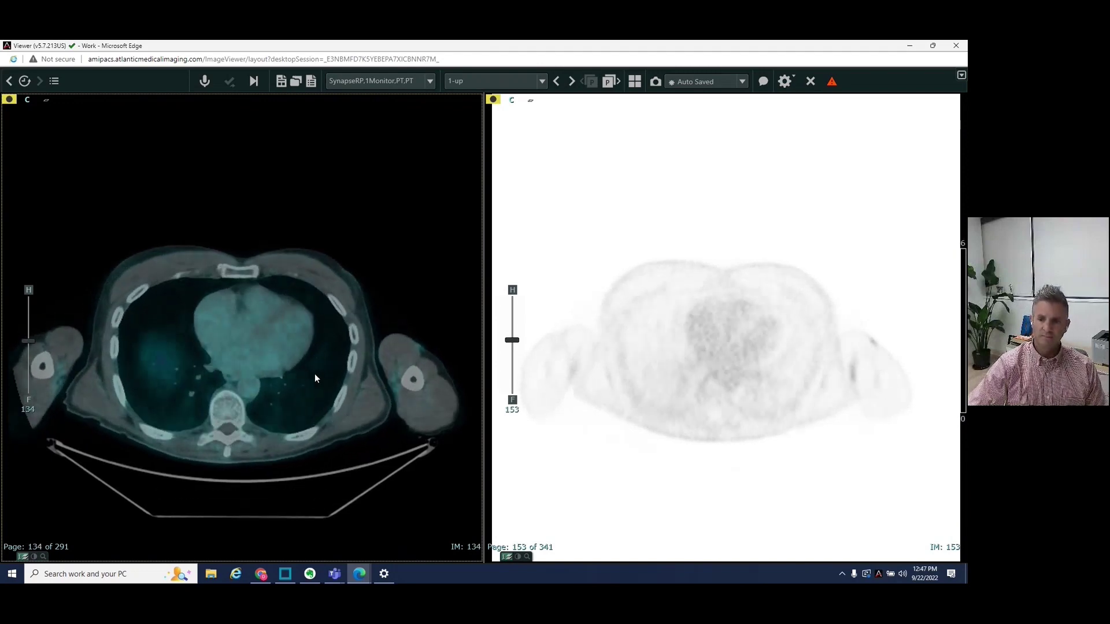
scroll(315, 378, "down", 3)
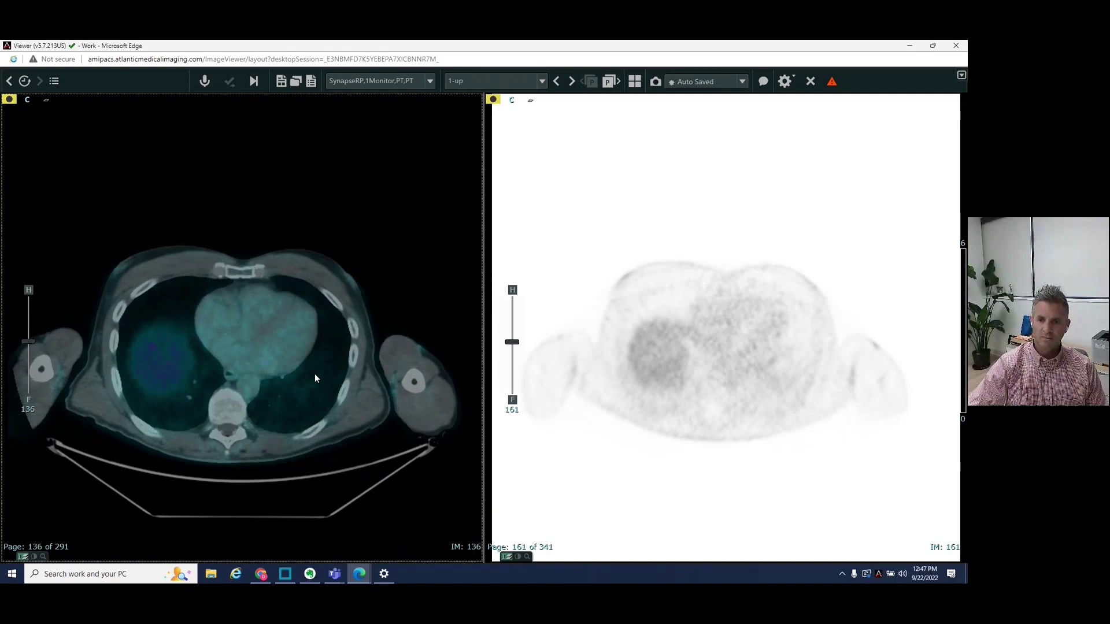
scroll(315, 379, "up", 18)
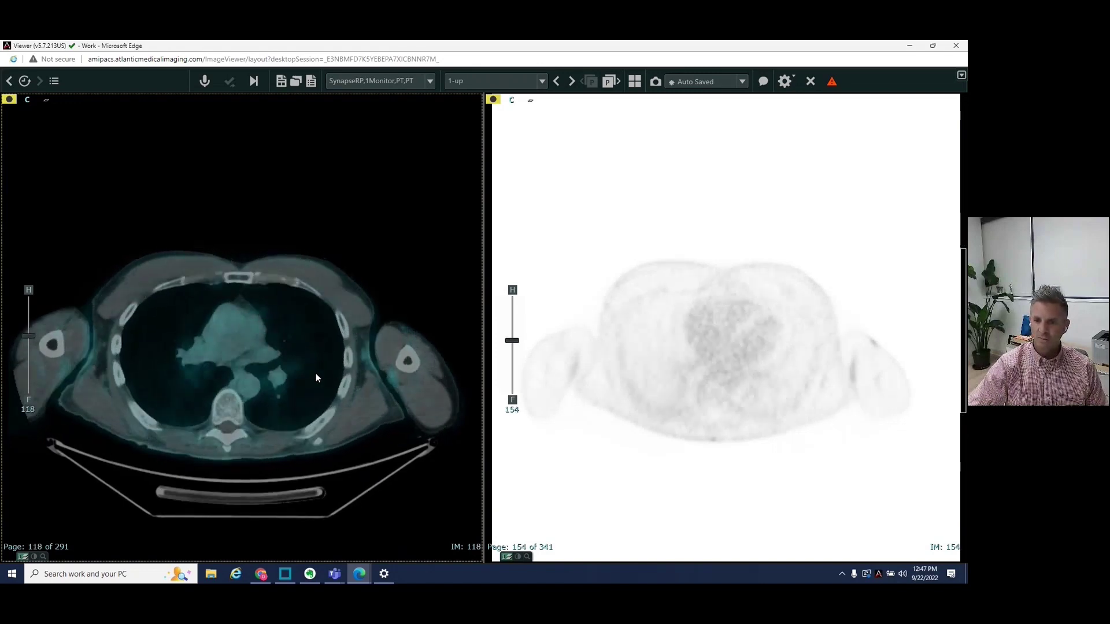
scroll(316, 379, "down", 7)
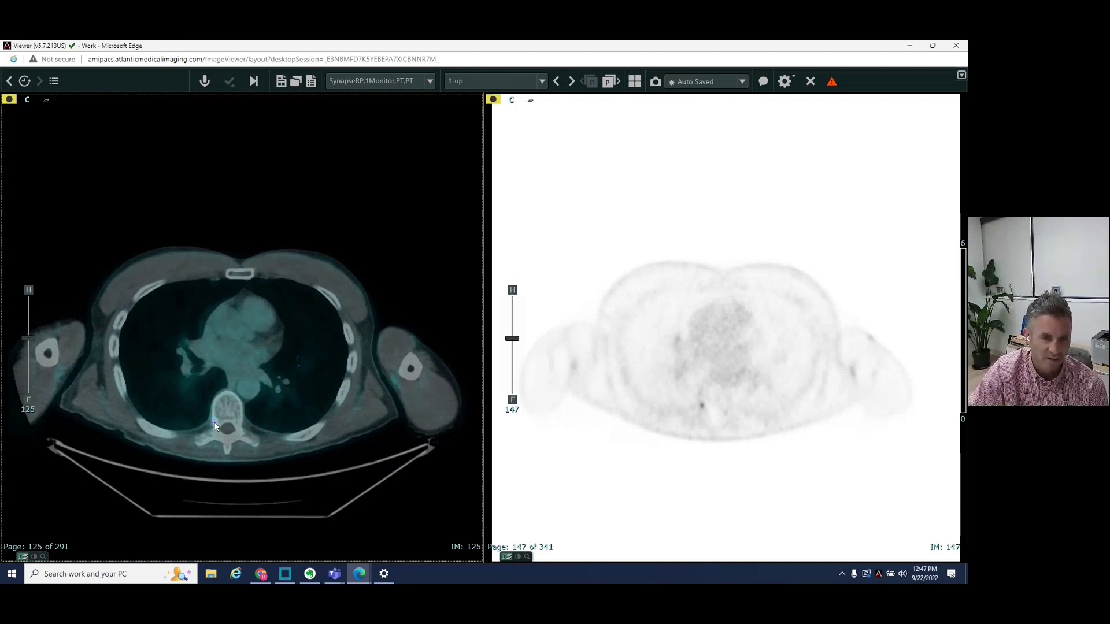
scroll(241, 414, "down", 10)
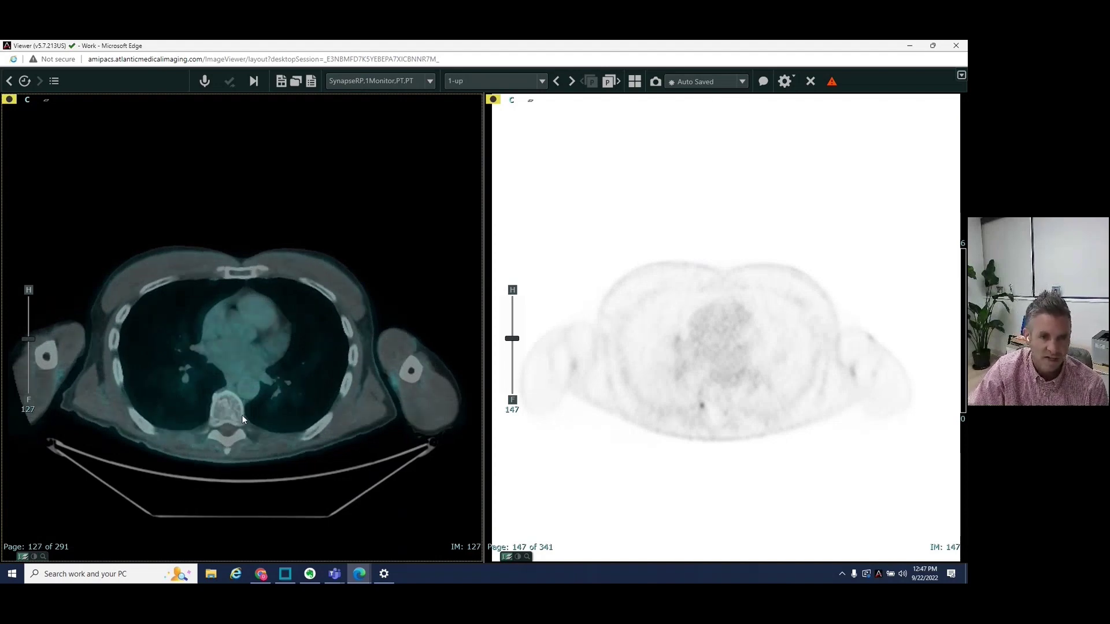
- Scroll both studies down to the prostate bed focus at fused image 247 and PET 286
scroll(242, 414, "down", 20)
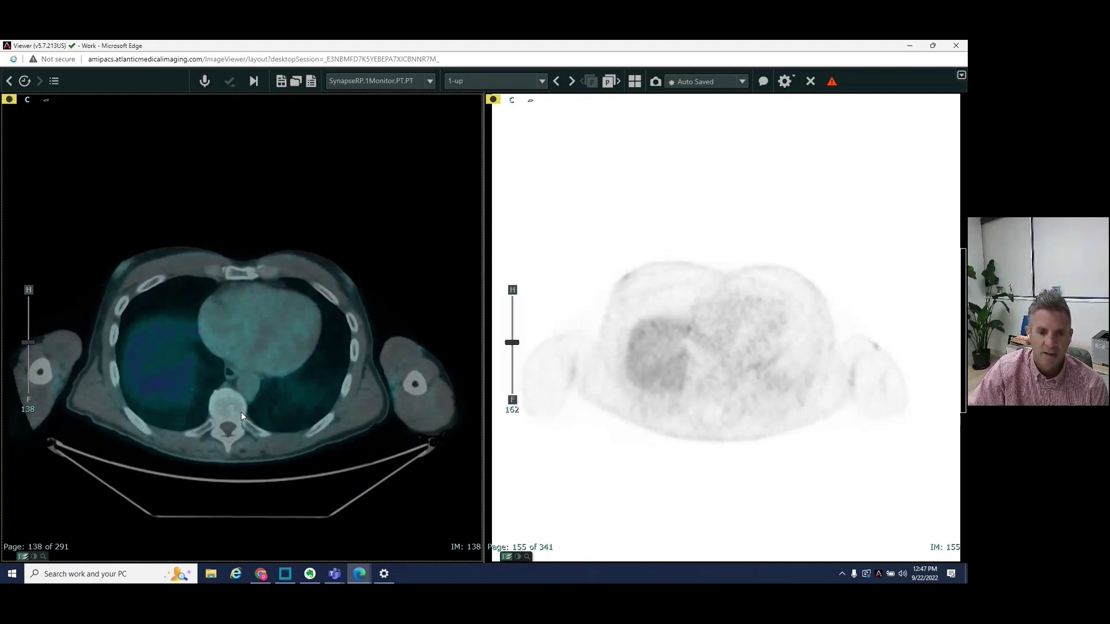
scroll(277, 419, "down", 20)
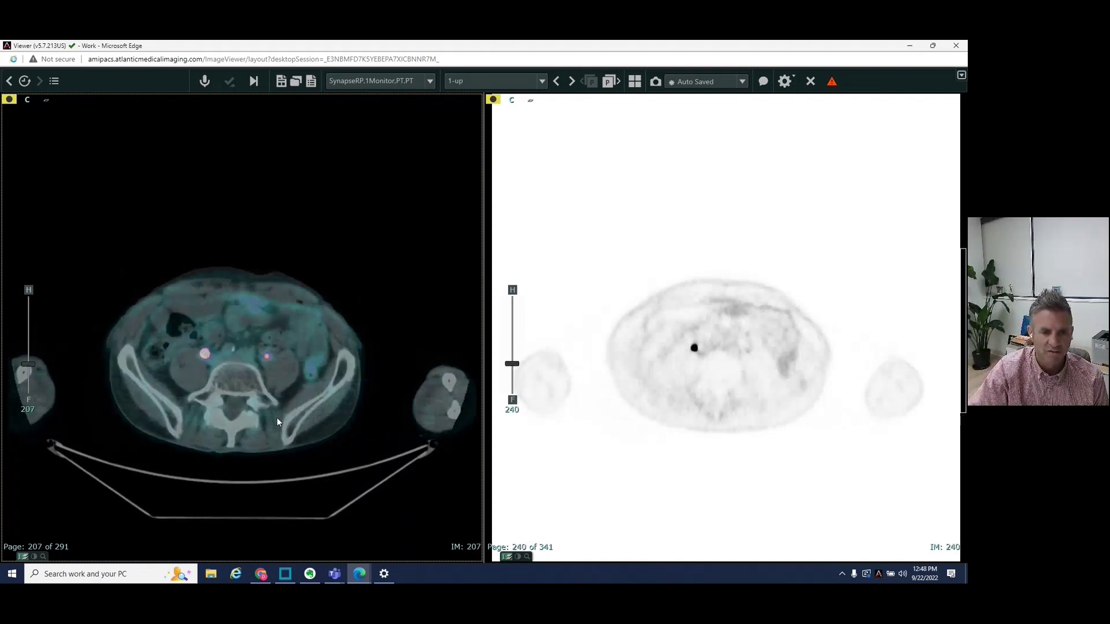
scroll(276, 417, "down", 19)
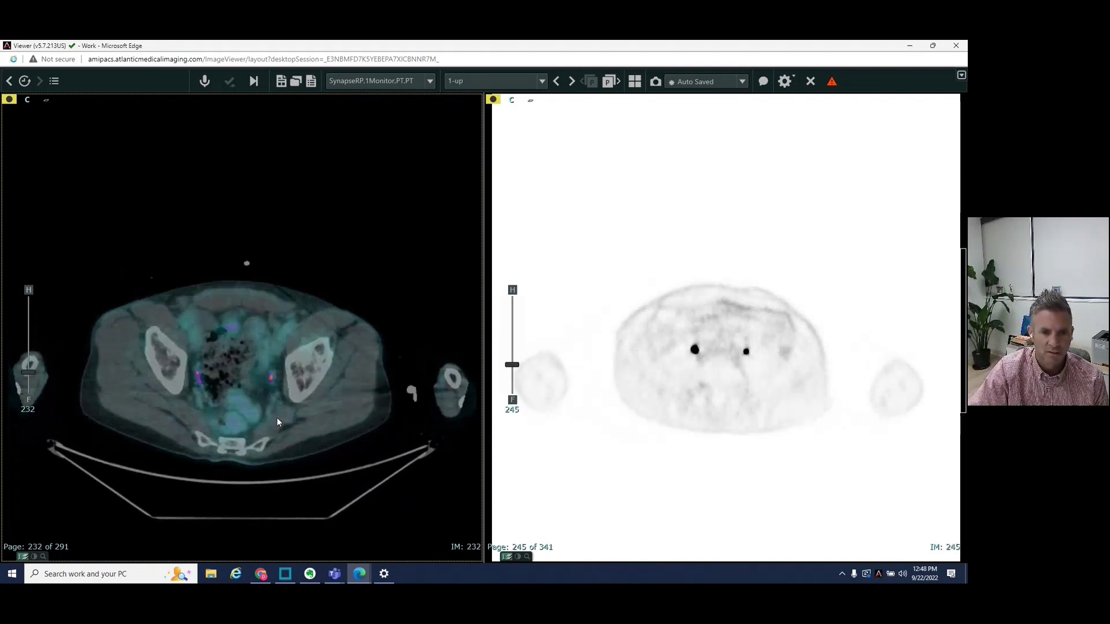
scroll(276, 417, "down", 4)
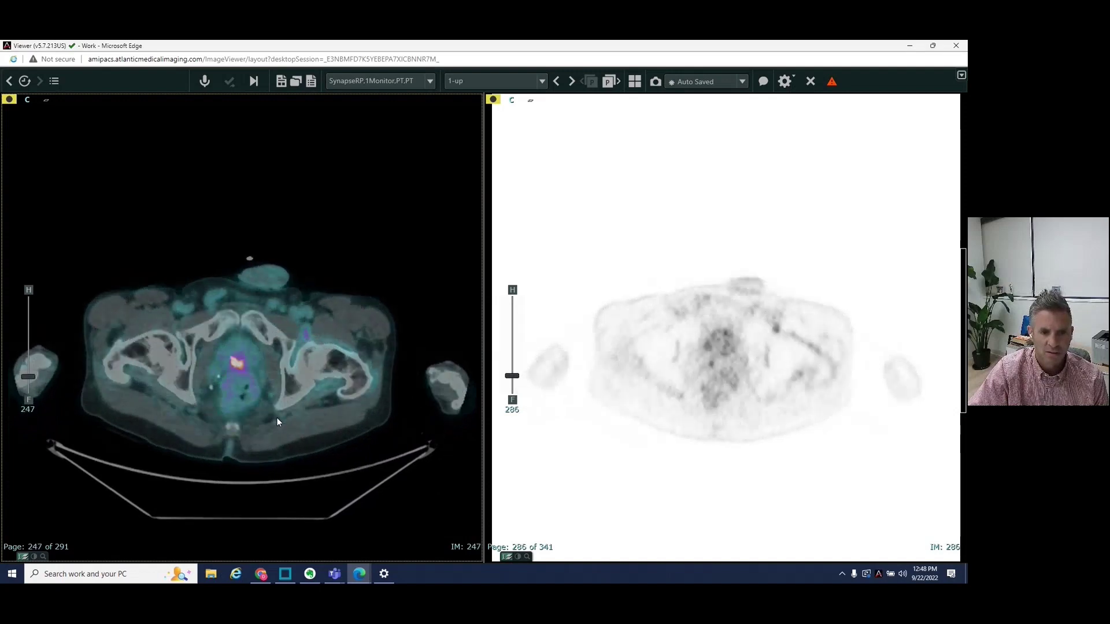